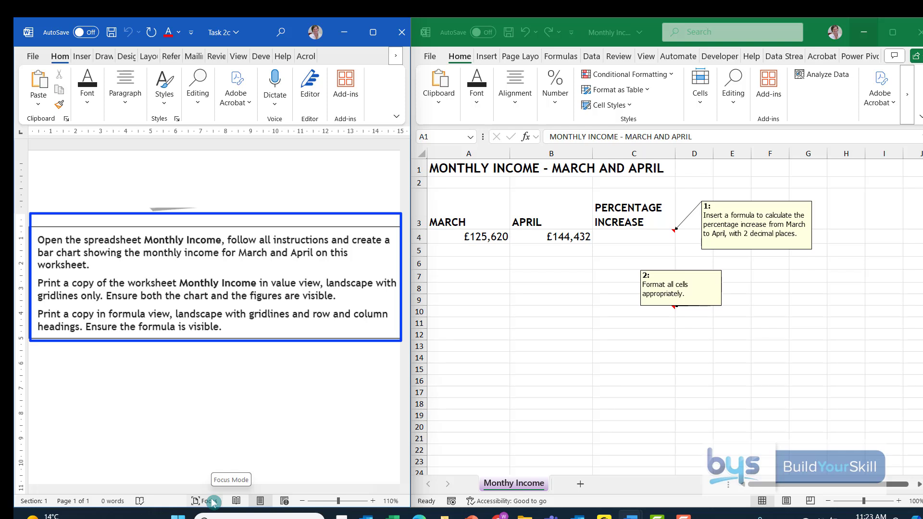
# Deselect the instructions text box in the Word document.
pyautogui.click(332, 468)
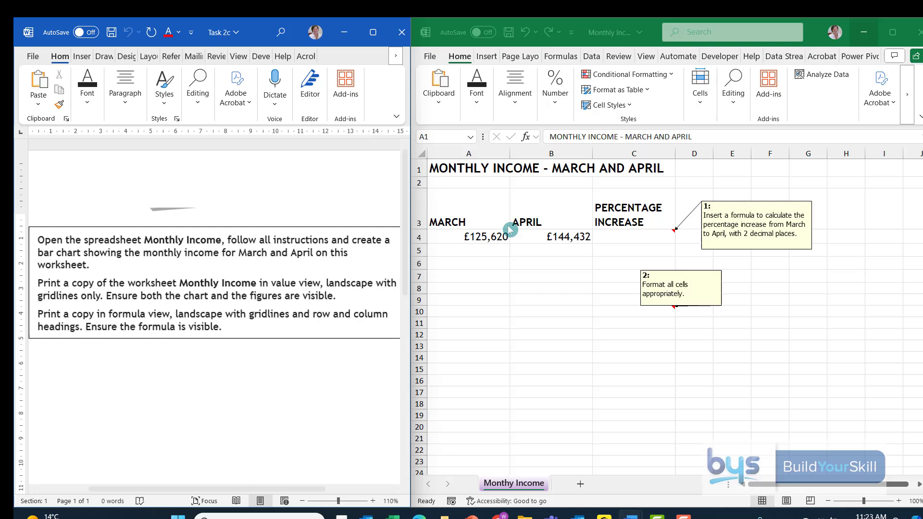
# Maximize Excel and enter =B4-A4 in C4, giving £18,812.
pyautogui.click(892, 32)
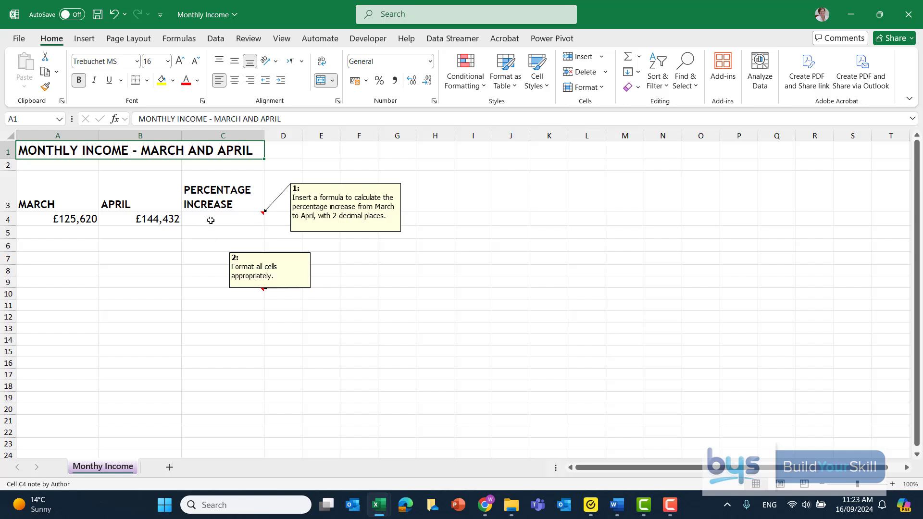
pyautogui.click(210, 220)
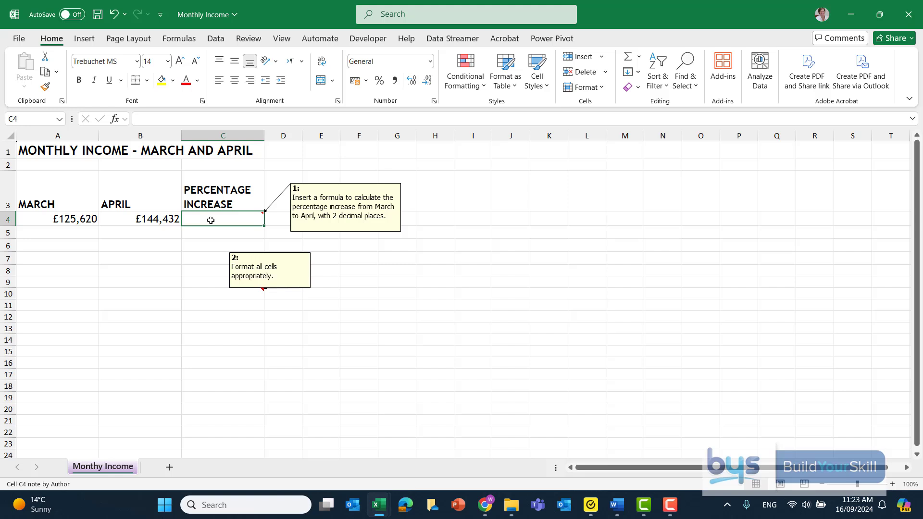
pyautogui.write('=')
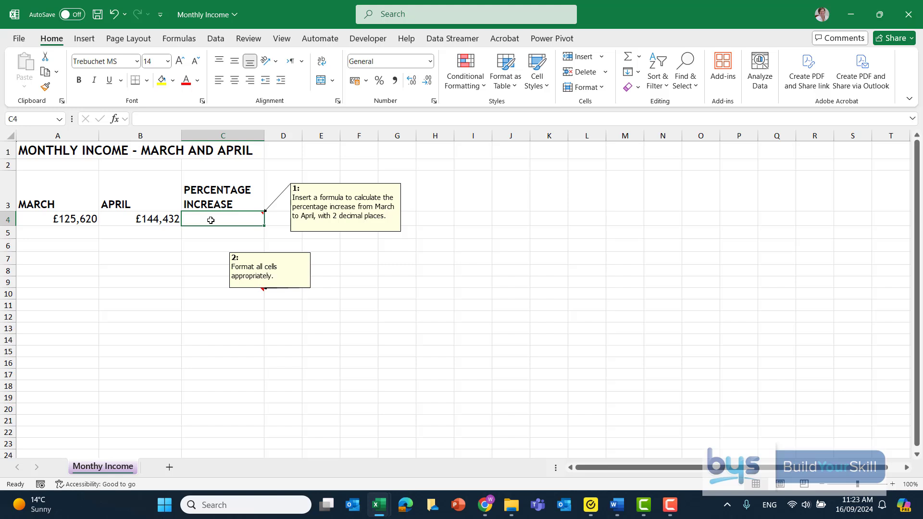
pyautogui.click(150, 217)
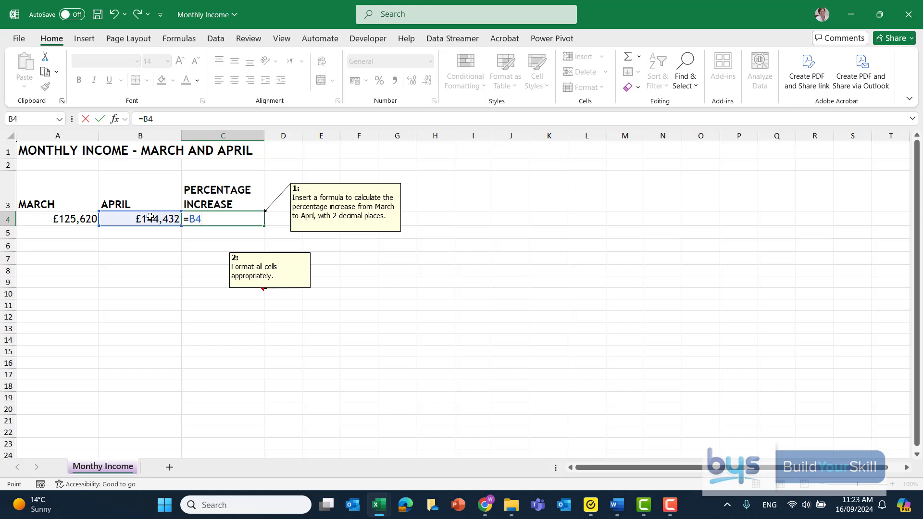
pyautogui.write('-')
pyautogui.click(53, 218)
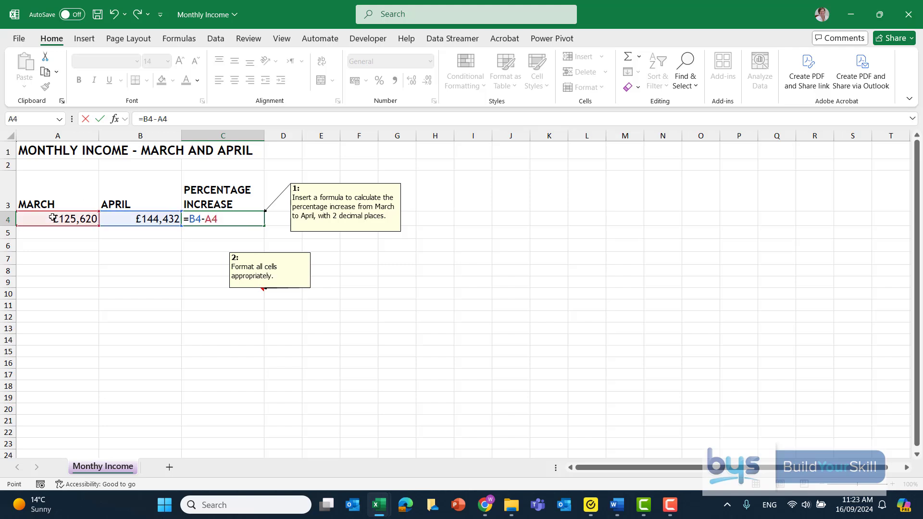
pyautogui.press('Return')
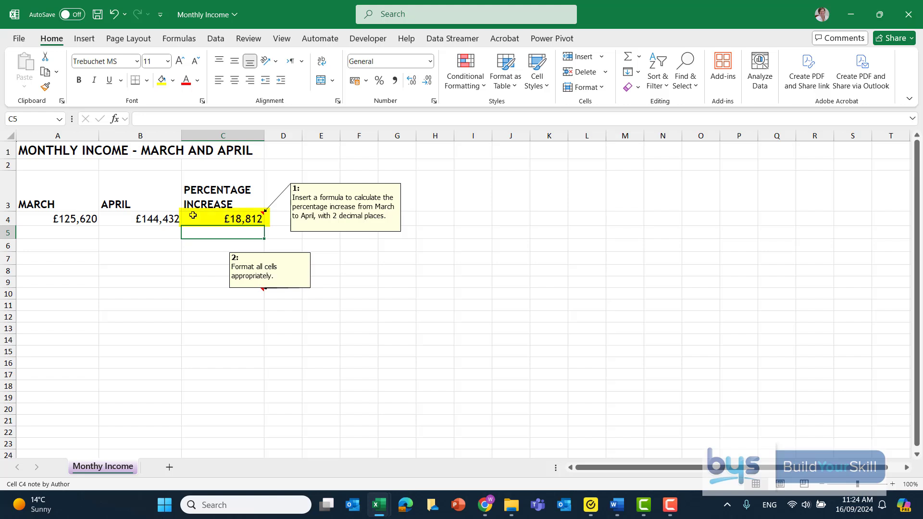
# Edit C4's formula to =(B4-A4)/A4 so the increase is divided by March's income.
pyautogui.click(193, 215)
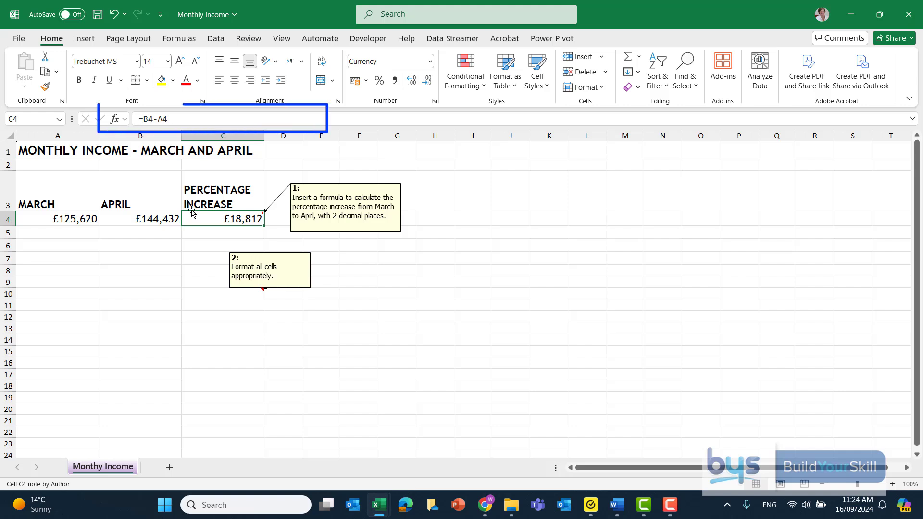
pyautogui.click(143, 118)
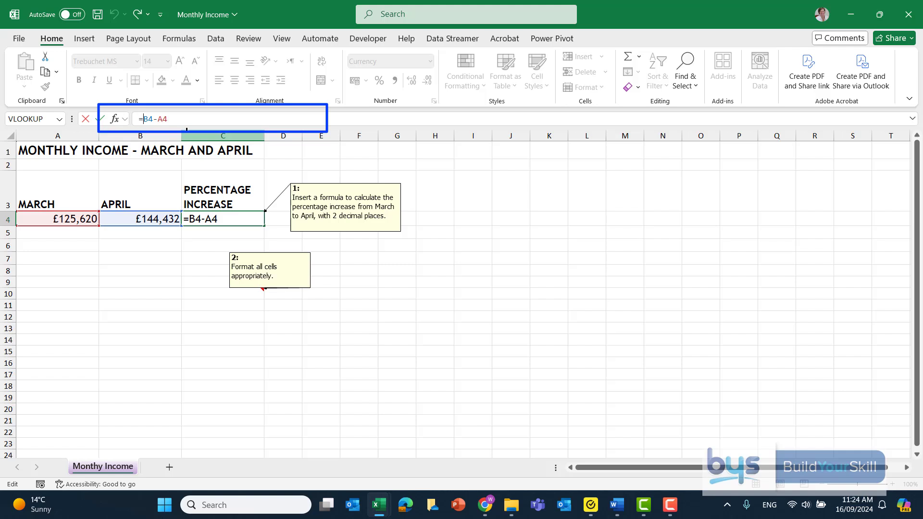
pyautogui.write('(')
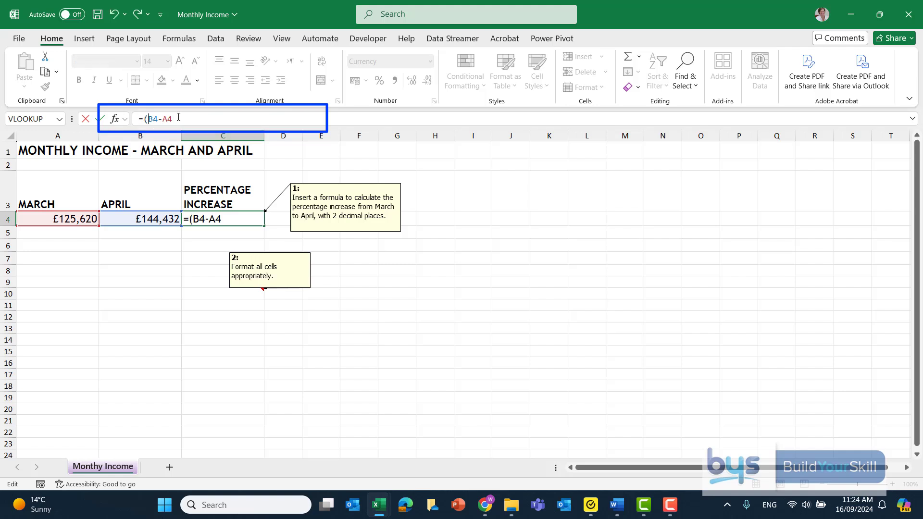
pyautogui.write(')/')
pyautogui.click(52, 215)
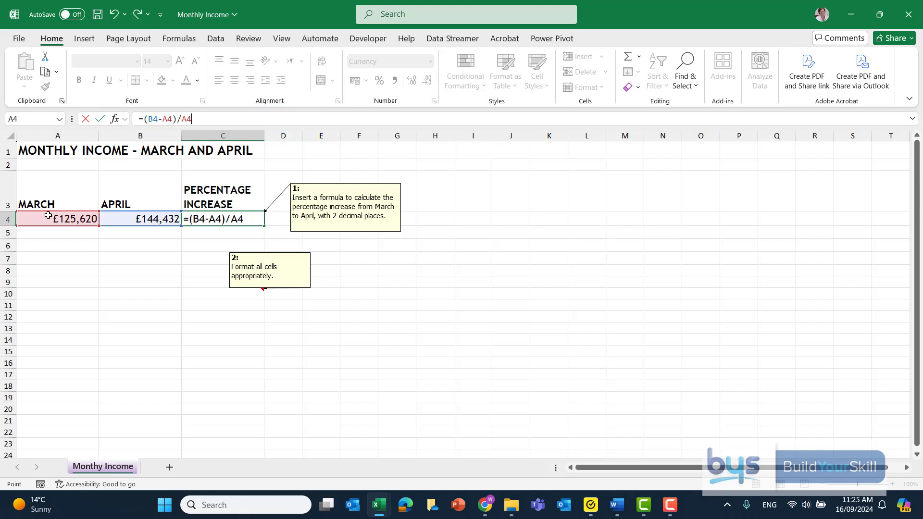
pyautogui.press('Return')
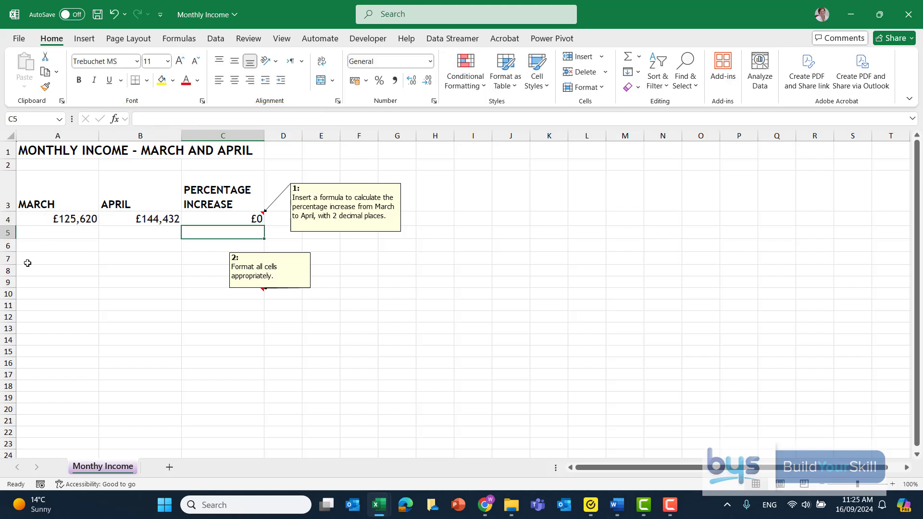
# Apply Percentage number format to C4 so it shows 14.98%.
pyautogui.click(192, 219)
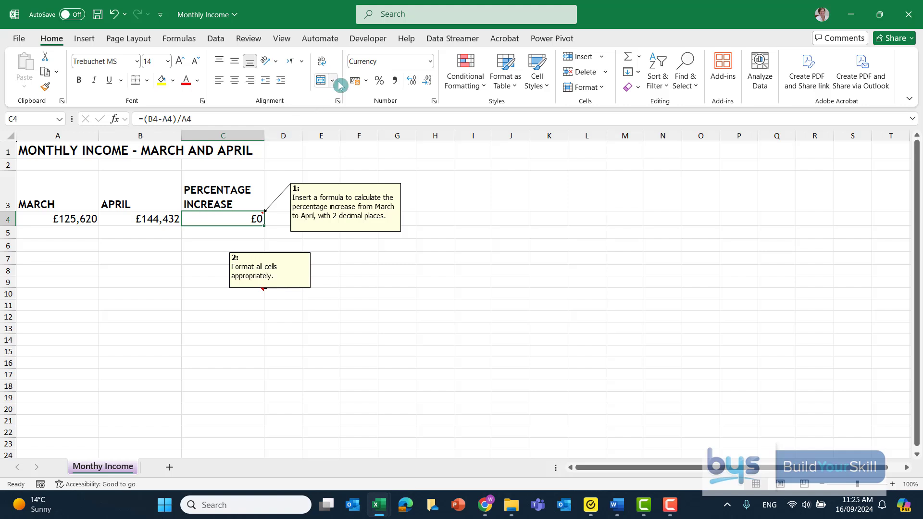
pyautogui.click(432, 61)
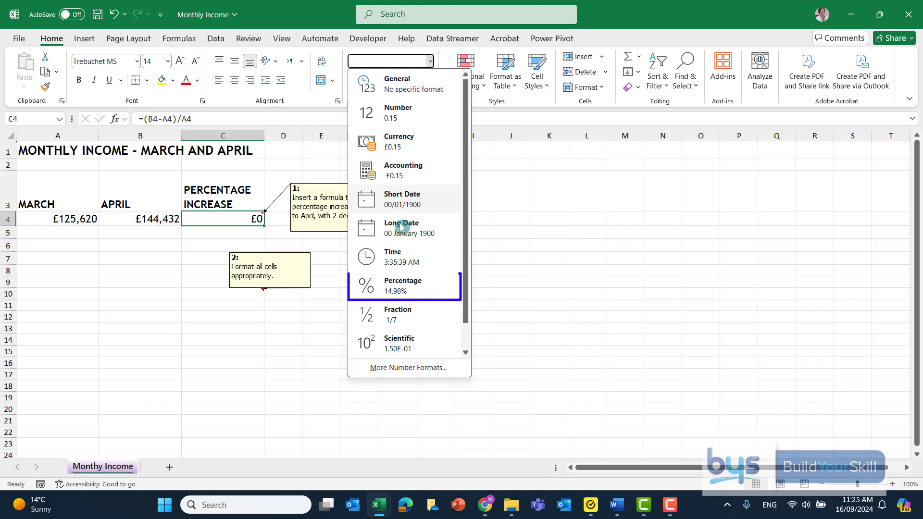
pyautogui.click(398, 297)
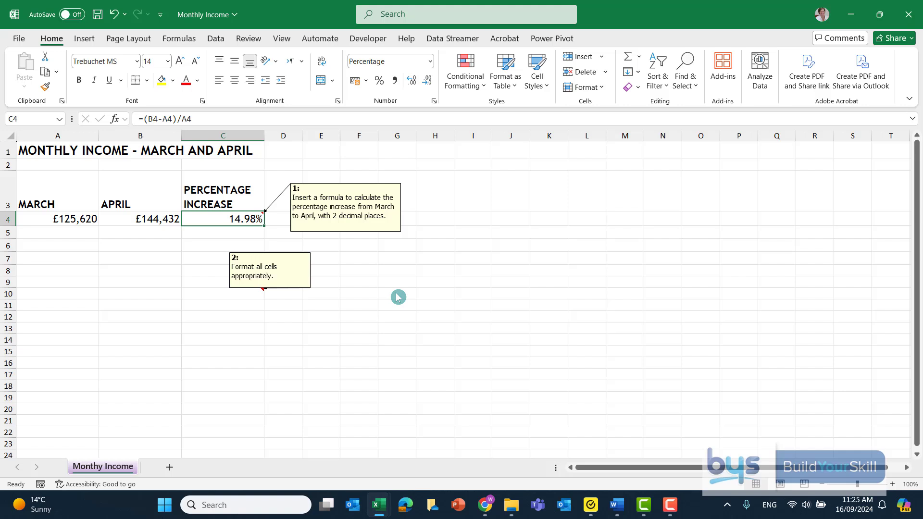
# Delete the instruction notes attached to C4 and C10.
pyautogui.rightClick(242, 220)
pyautogui.click(278, 352)
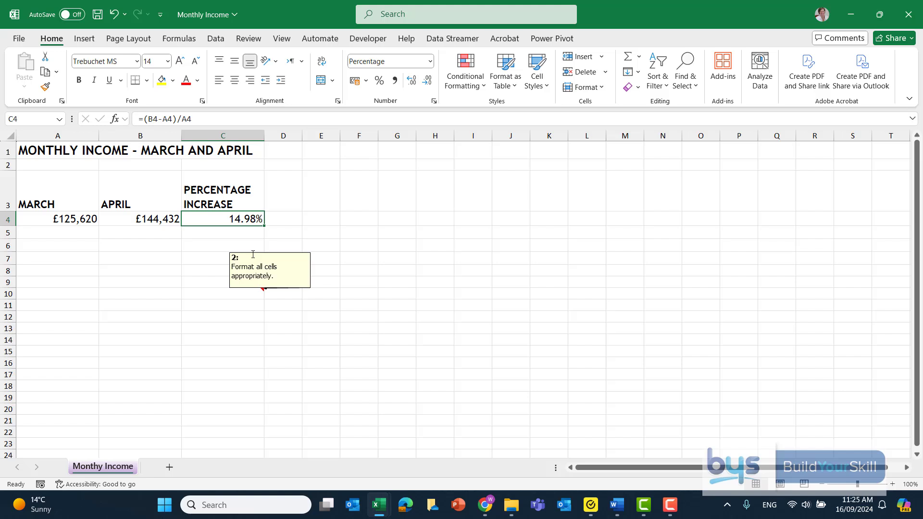
pyautogui.moveTo(308, 252); pyautogui.dragTo(363, 252)
pyautogui.click(248, 293)
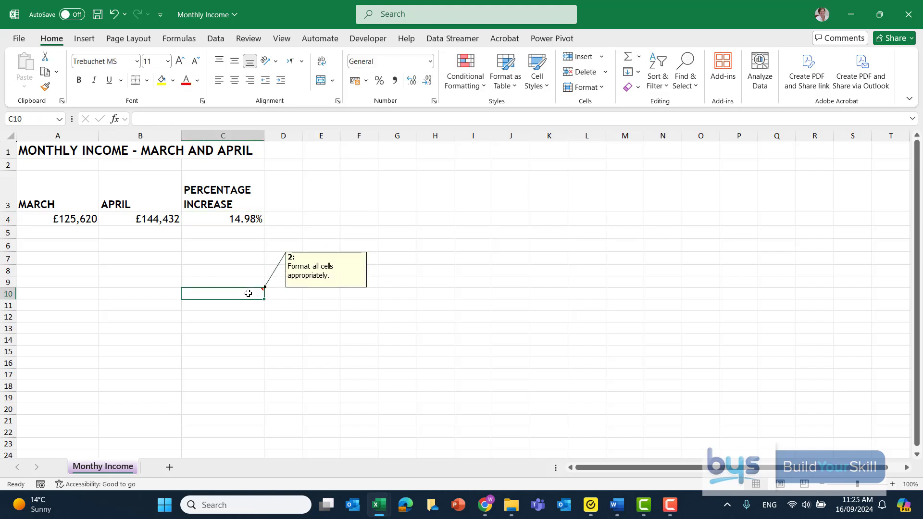
pyautogui.rightClick(248, 293)
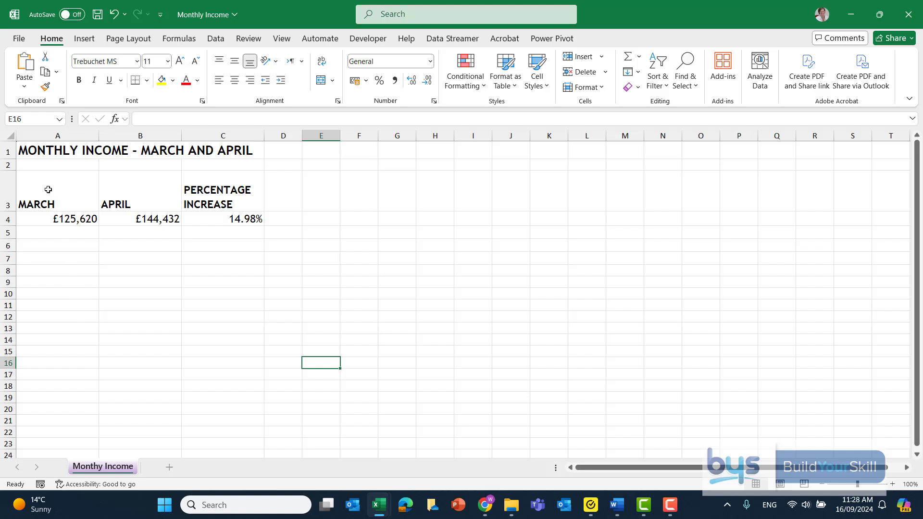
# Select the March and April data in A3:B4 and bring up Recommended Charts.
pyautogui.moveTo(48, 190); pyautogui.dragTo(135, 219)
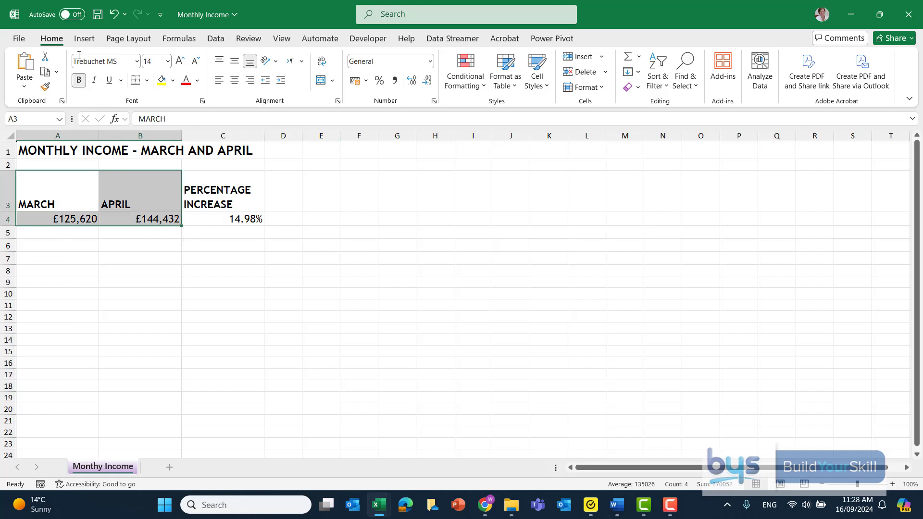
pyautogui.click(82, 39)
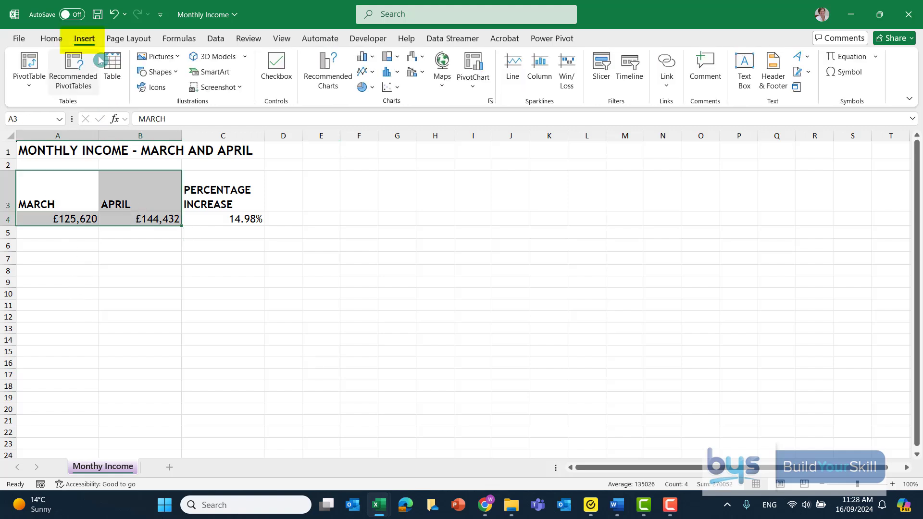
pyautogui.click(328, 71)
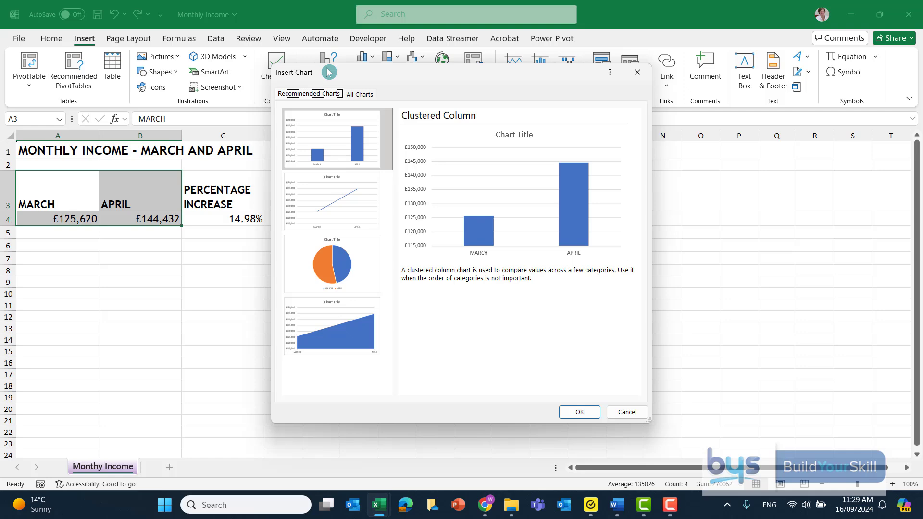
# Insert a Clustered Column chart beside the table, titled MONTHLY INCOME - MARCH AND APRIL from A1.
pyautogui.click(576, 409)
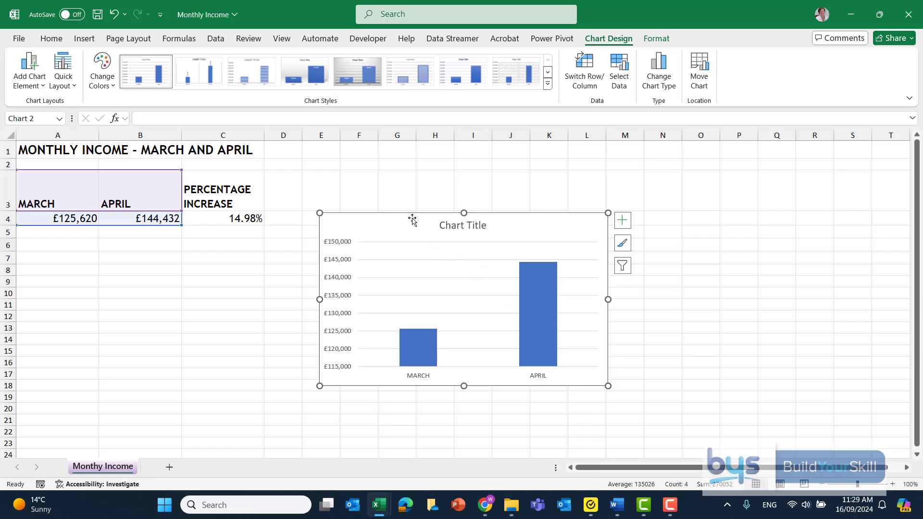
pyautogui.moveTo(412, 220)
pyautogui.mouseDown()
pyautogui.moveTo(404, 220)
pyautogui.moveTo(366, 156)
pyautogui.mouseUp()
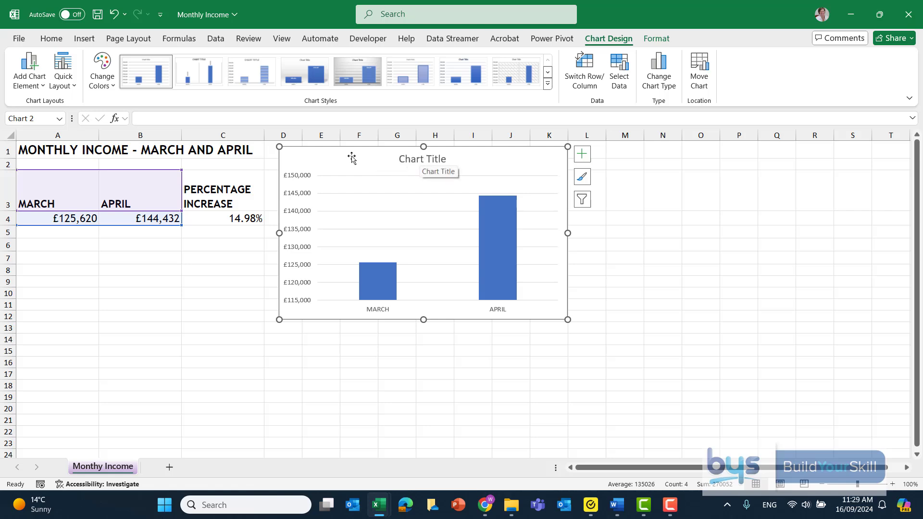
pyautogui.click(127, 153)
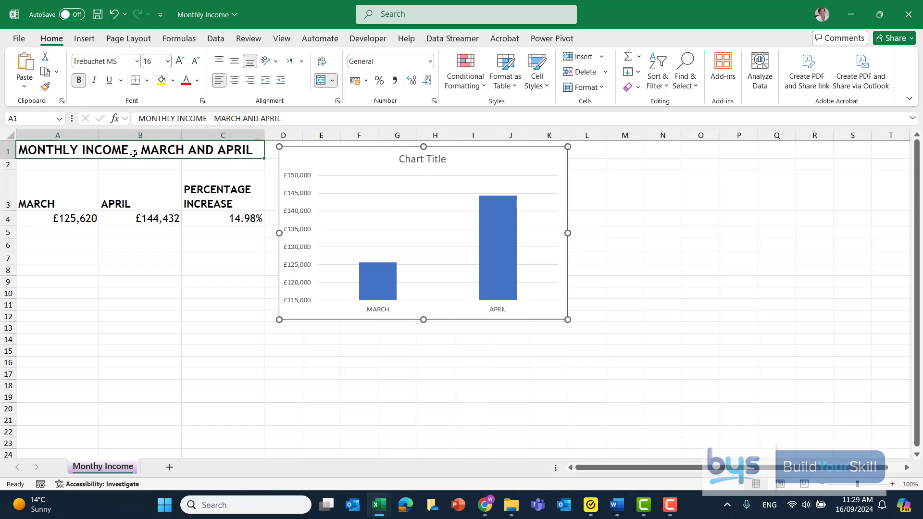
pyautogui.hotkey('ctrl', 'c')
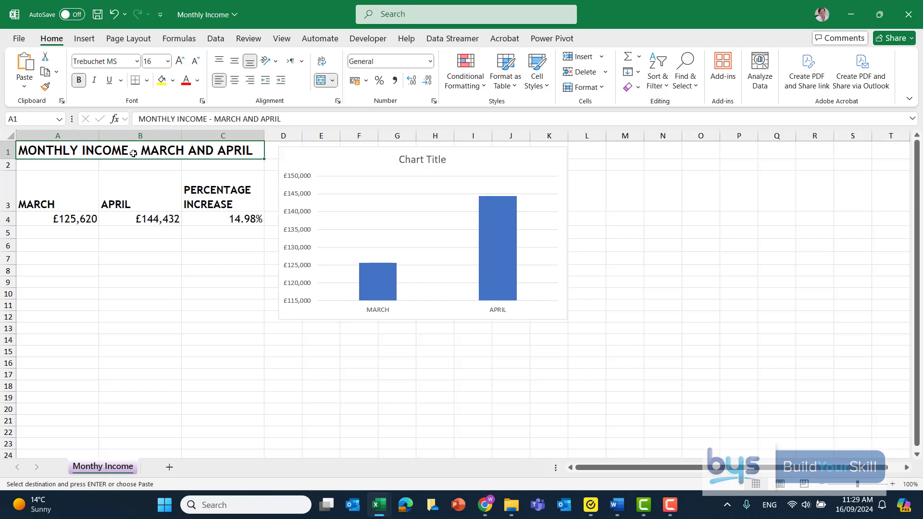
pyautogui.doubleClick(431, 161)
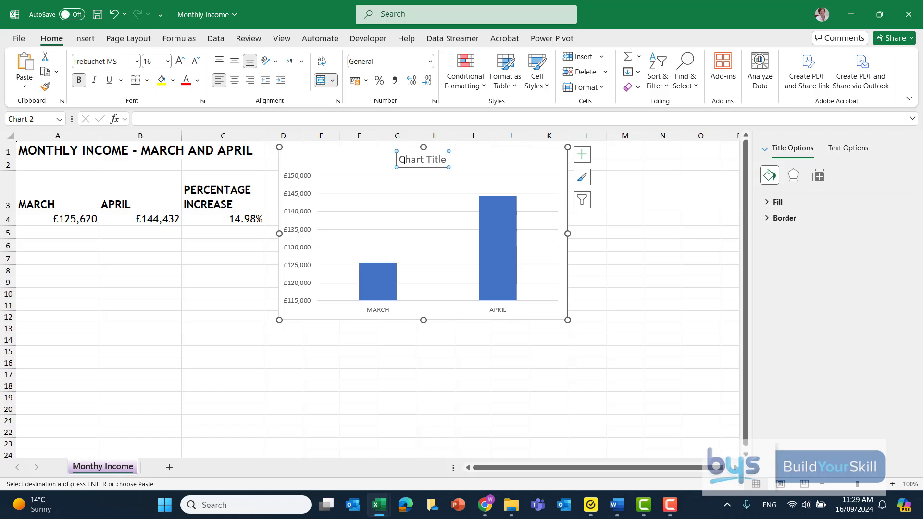
pyautogui.tripleClick(440, 156)
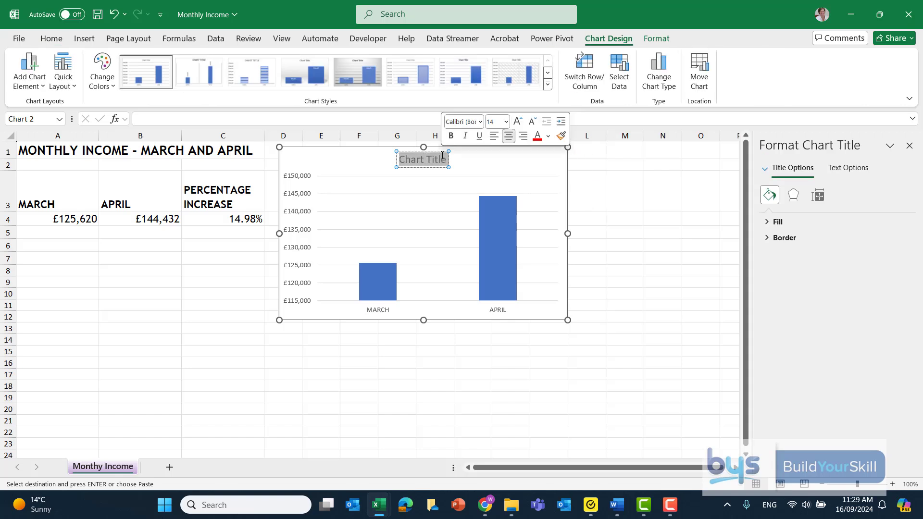
pyautogui.hotkey('ctrl', 'v')
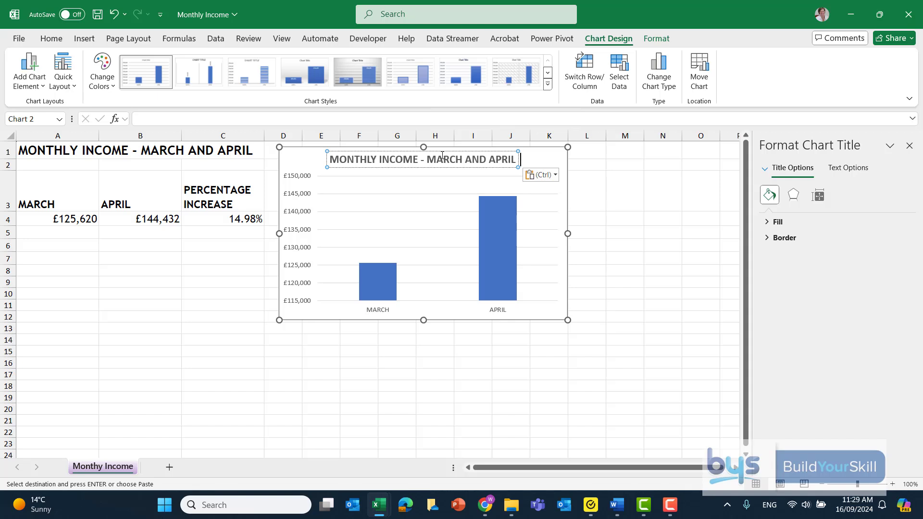
# Finish editing the chart title by selecting a worksheet cell.
pyautogui.click(619, 191)
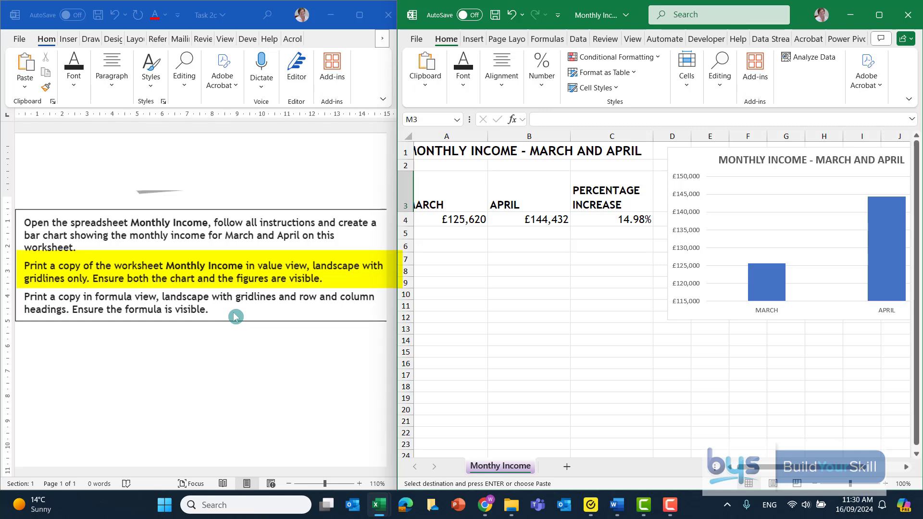
# Maximize Excel and set the page orientation to Landscape.
pyautogui.click(879, 15)
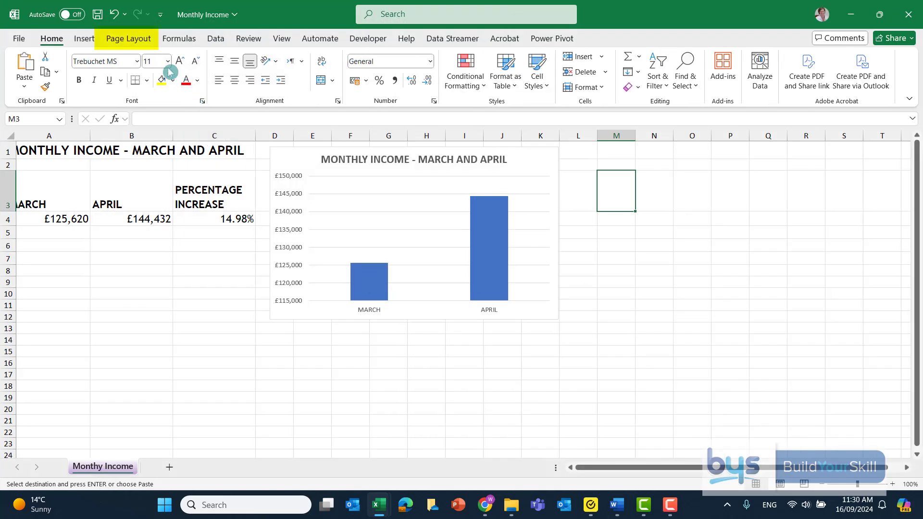
pyautogui.click(124, 38)
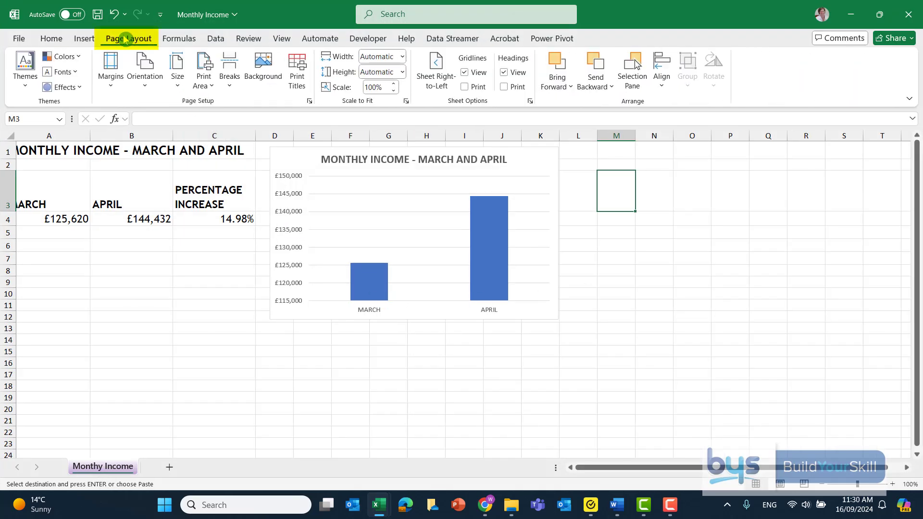
pyautogui.click(143, 85)
pyautogui.click(165, 147)
# Select the table and chart area from A1 to K13.
pyautogui.click(184, 275)
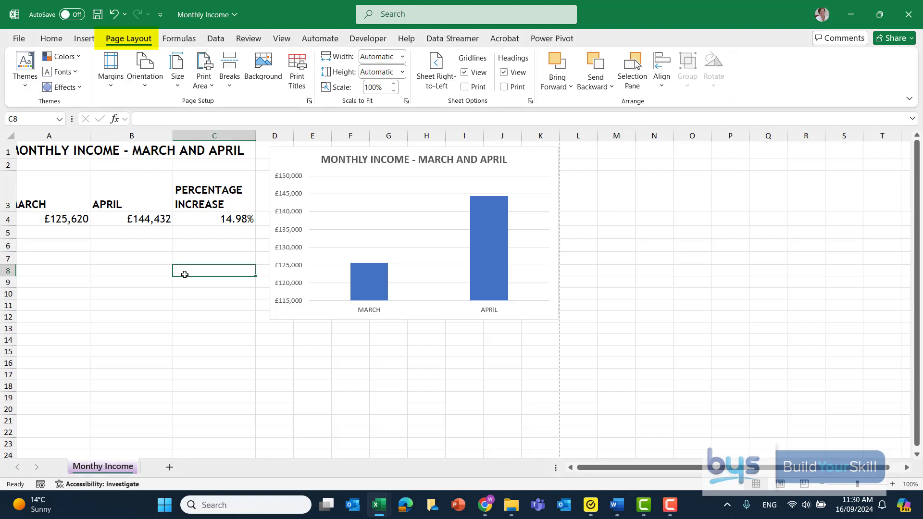
pyautogui.hscroll(-1, 606, 467)
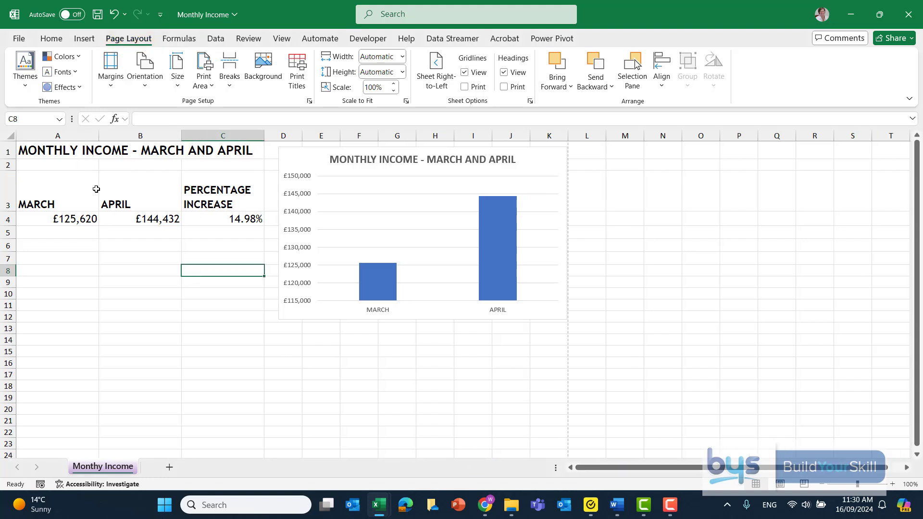
pyautogui.moveTo(79, 153); pyautogui.dragTo(556, 327)
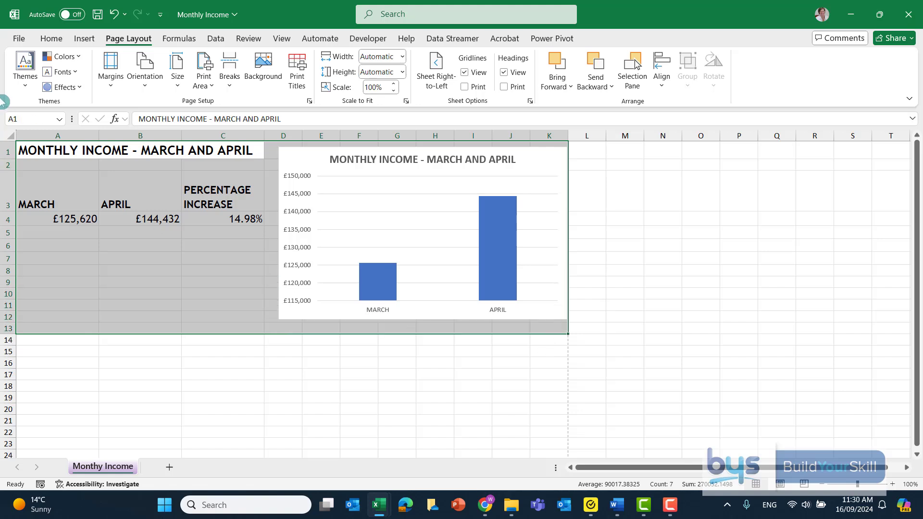
# Preview the landscape print page, return to the sheet, then preview it again with gridlines.
pyautogui.click(18, 39)
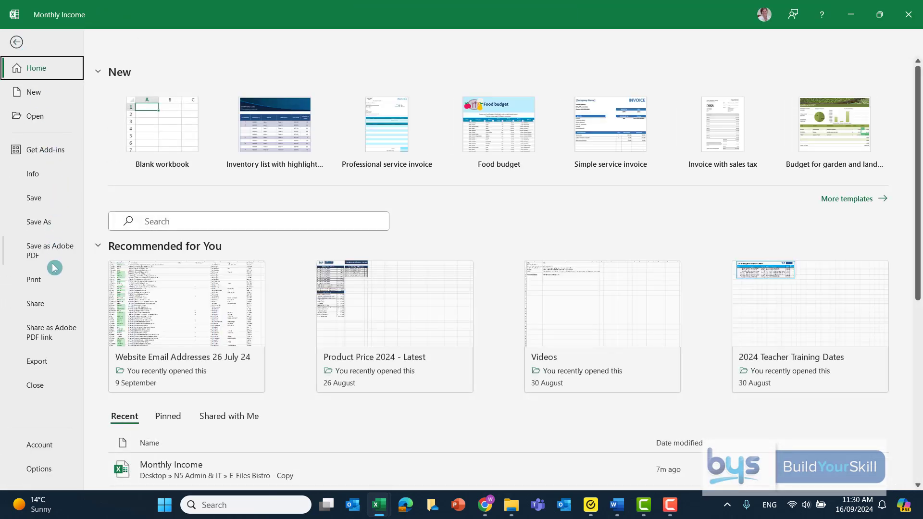
pyautogui.click(51, 286)
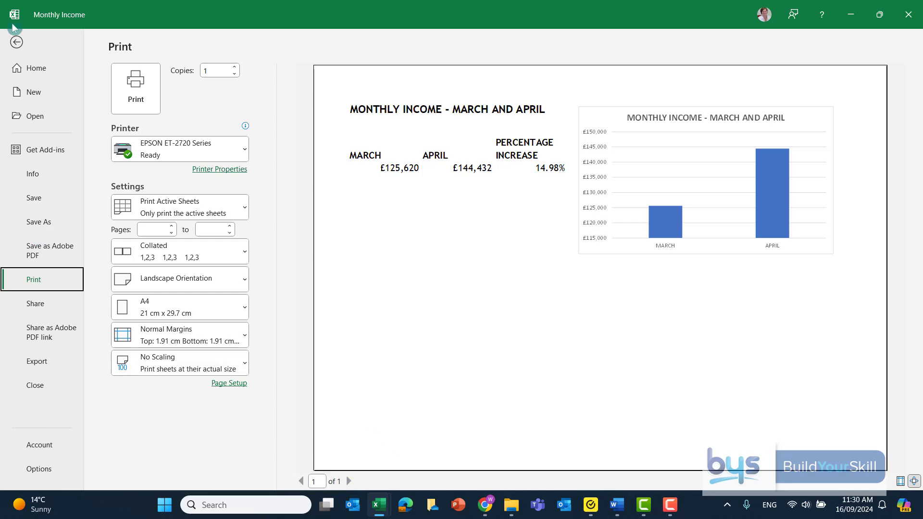
pyautogui.click(16, 42)
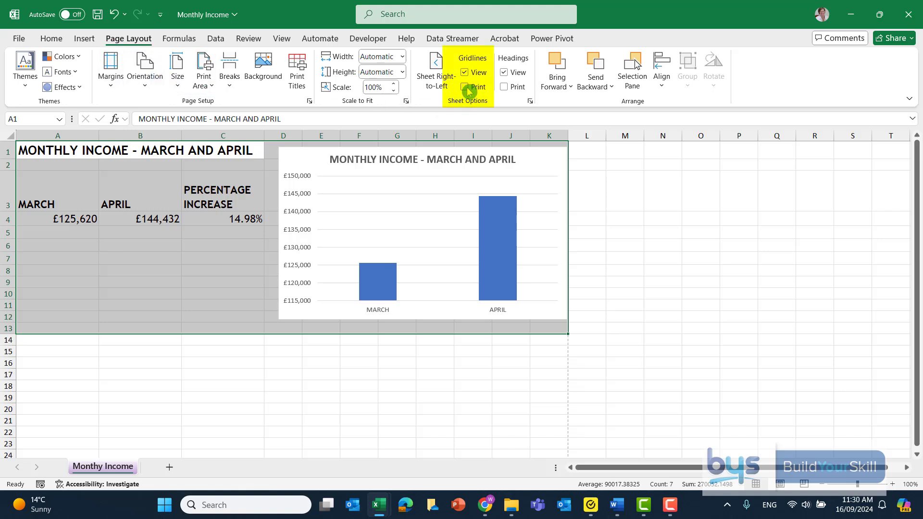
pyautogui.click(19, 39)
pyautogui.click(36, 281)
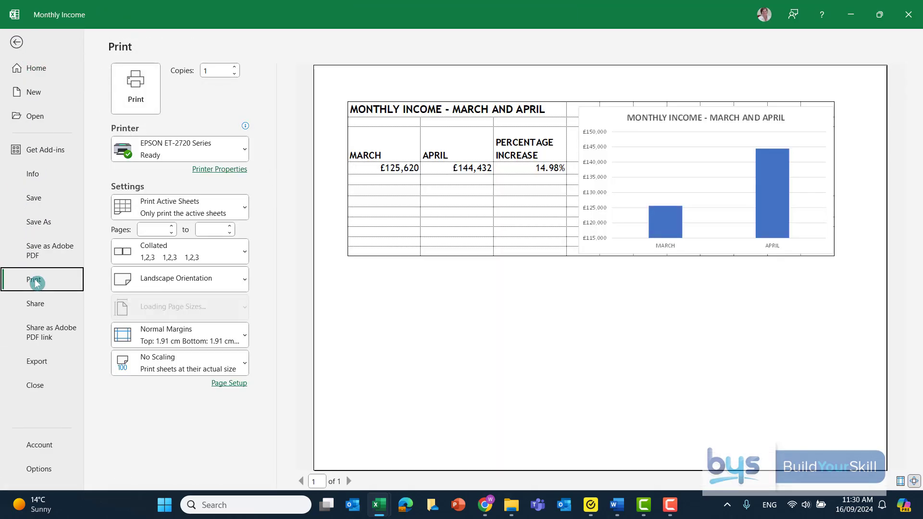
# Enable Gridlines on the Page Setup Sheet tab and apply the change.
pyautogui.click(221, 384)
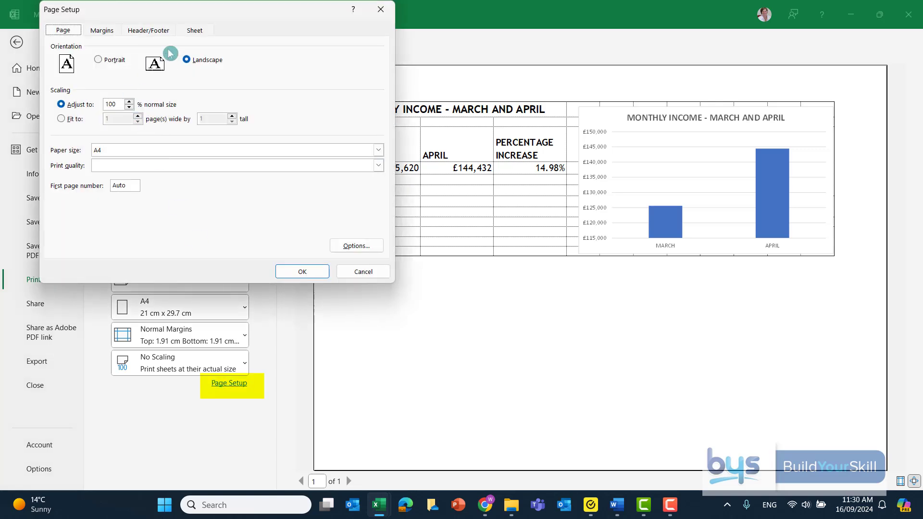
pyautogui.click(194, 33)
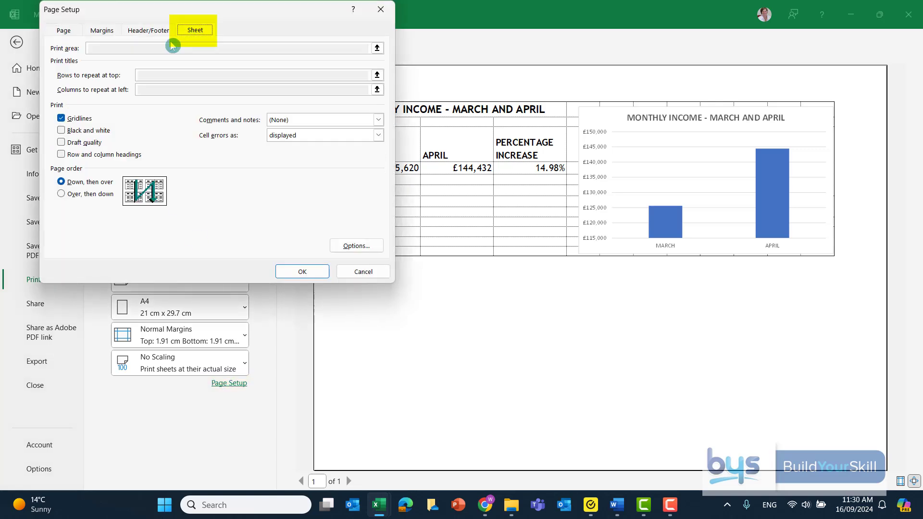
pyautogui.click(61, 119)
pyautogui.click(285, 274)
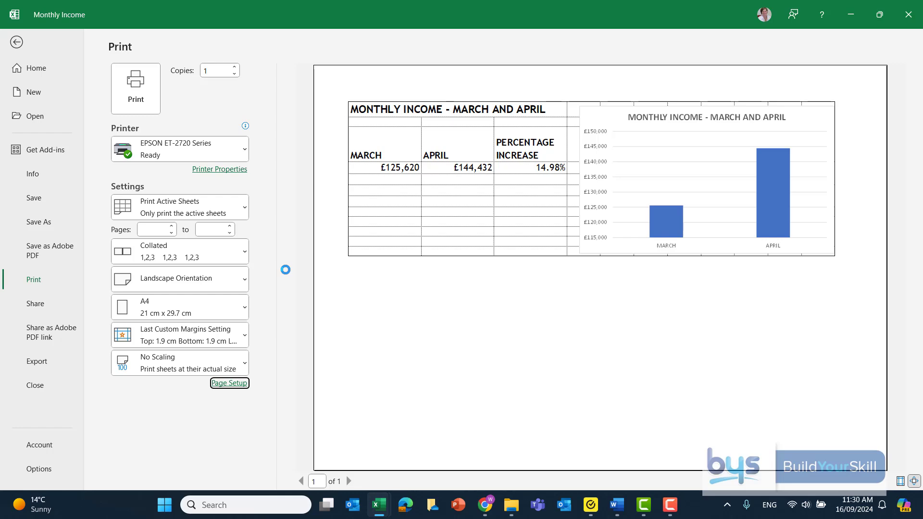
# Leave the print preview and switch the sheet to show formulas instead of values.
pyautogui.press('Escape')
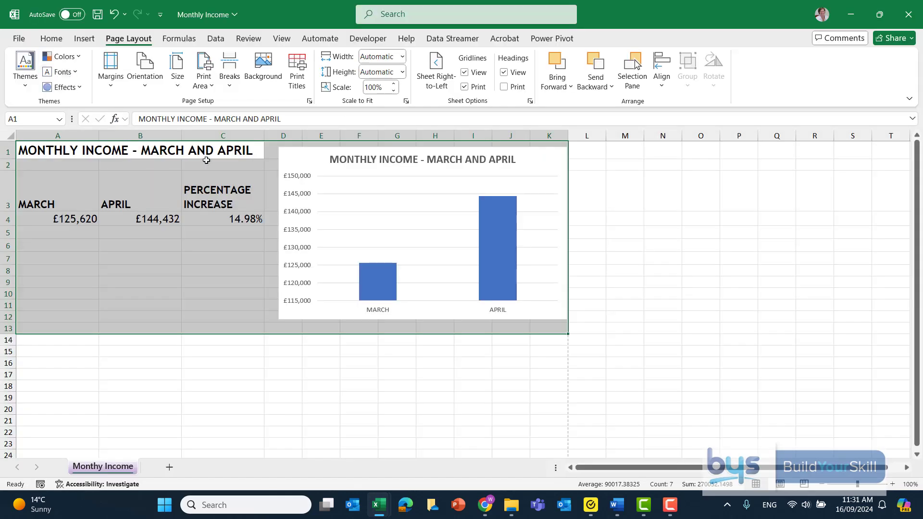
pyautogui.click(192, 264)
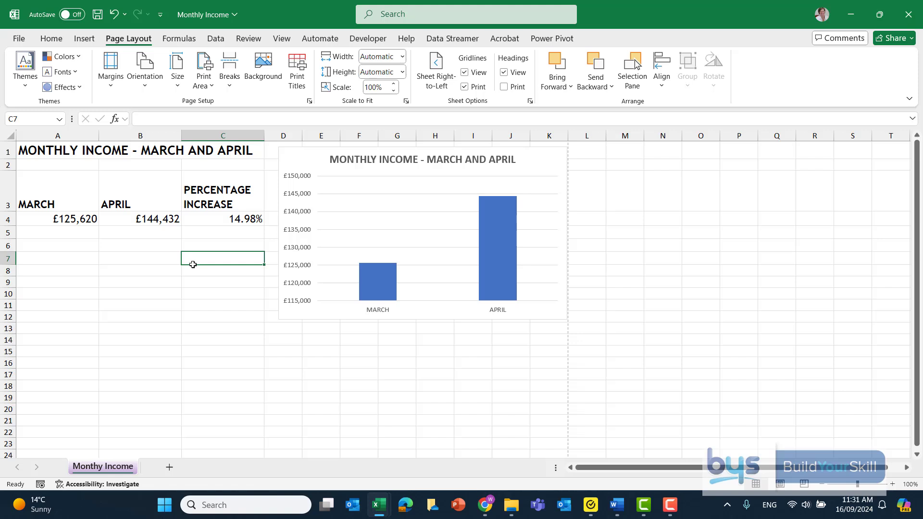
pyautogui.hotkey('ctrl', '`')
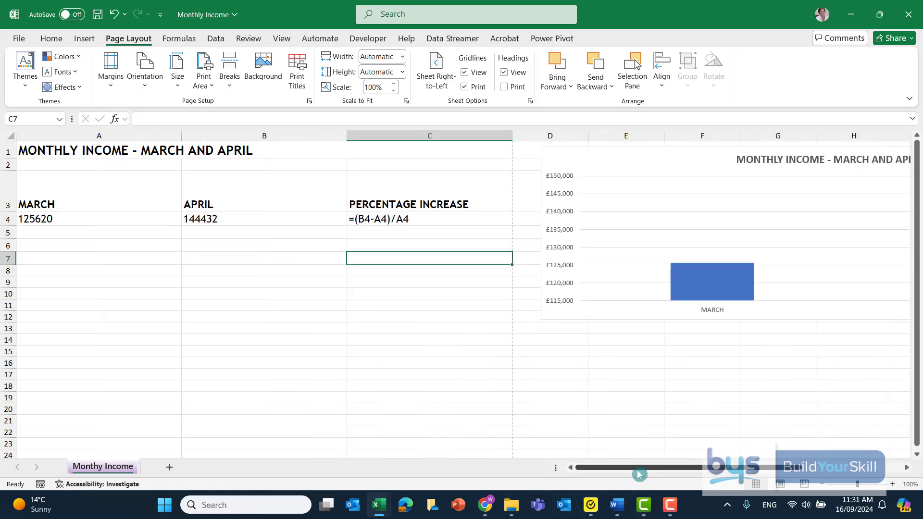
# Narrow columns A, B and C so the =(B4-A4)/A4 formula fits beside the chart.
pyautogui.moveTo(639, 474); pyautogui.dragTo(537, 469)
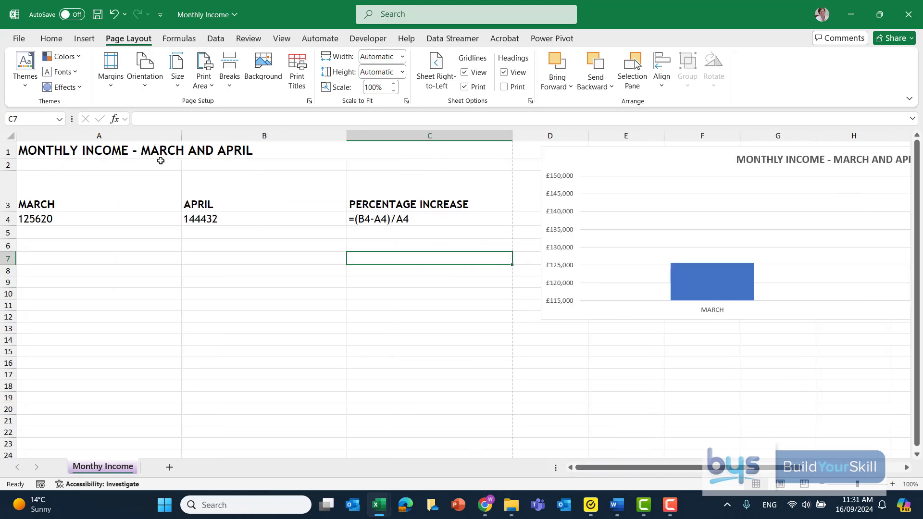
pyautogui.moveTo(184, 132); pyautogui.dragTo(101, 132)
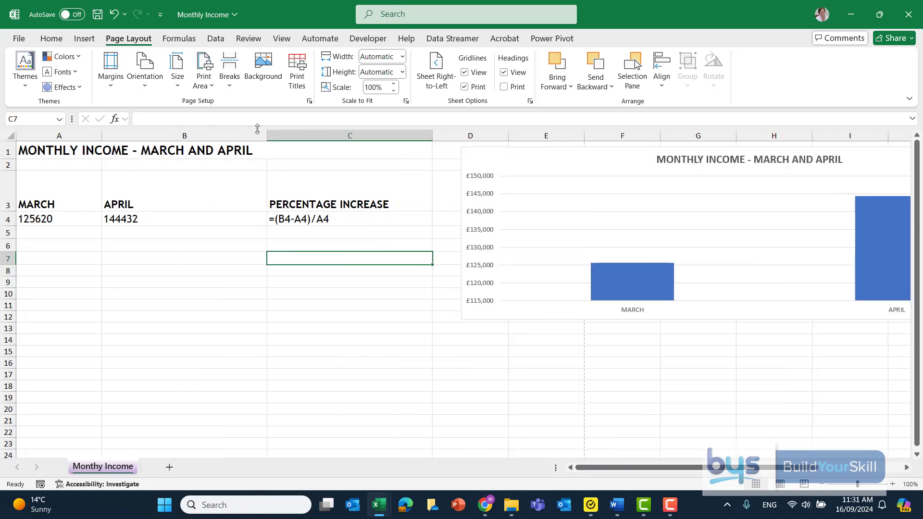
pyautogui.moveTo(268, 131); pyautogui.dragTo(142, 132)
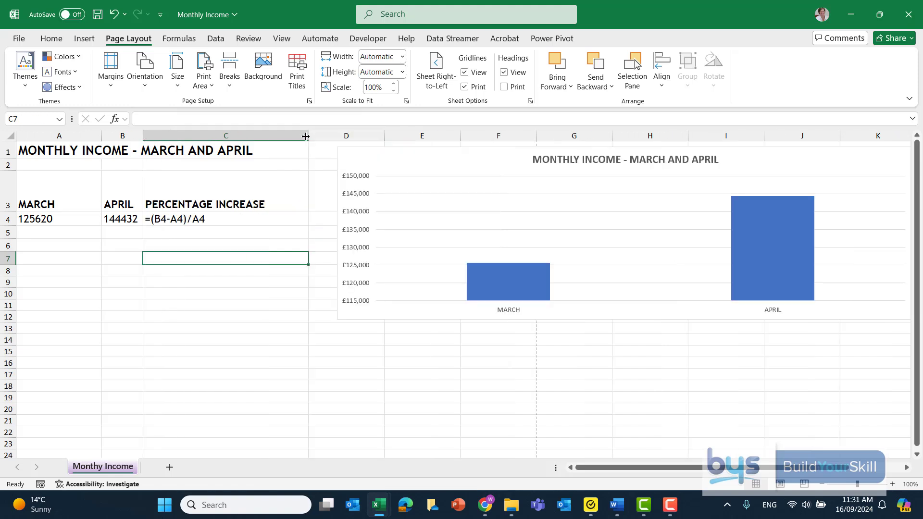
pyautogui.moveTo(305, 136); pyautogui.dragTo(283, 137)
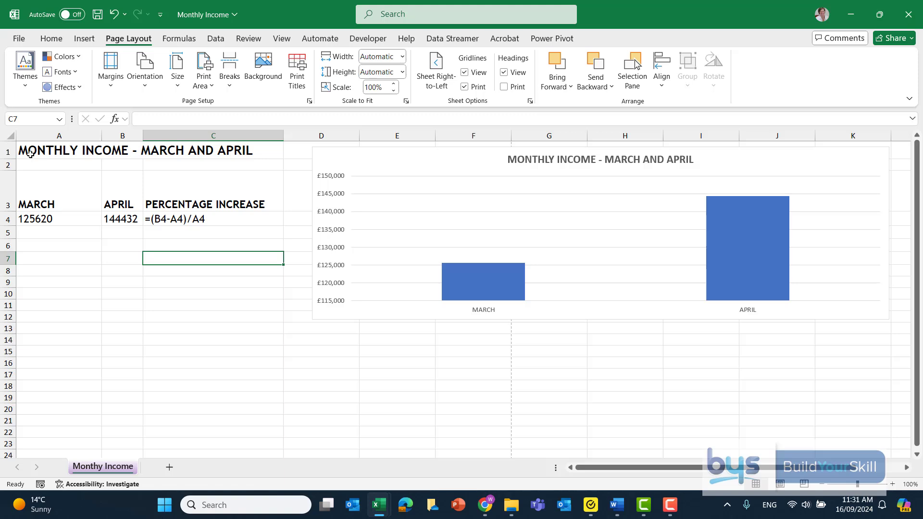
# With A1:C5 selected, print row and column headings in landscape and preview the printout.
pyautogui.moveTo(30, 153); pyautogui.dragTo(89, 229)
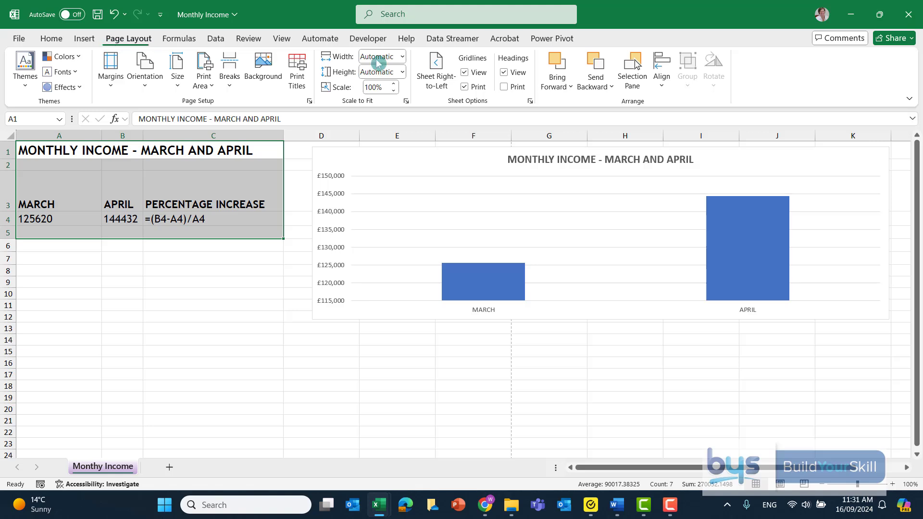
pyautogui.click(509, 88)
pyautogui.click(145, 84)
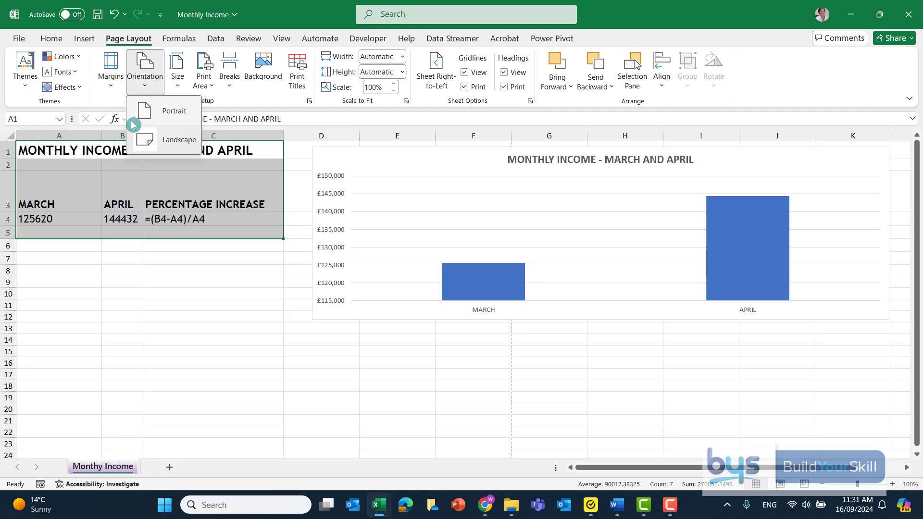
pyautogui.click(140, 139)
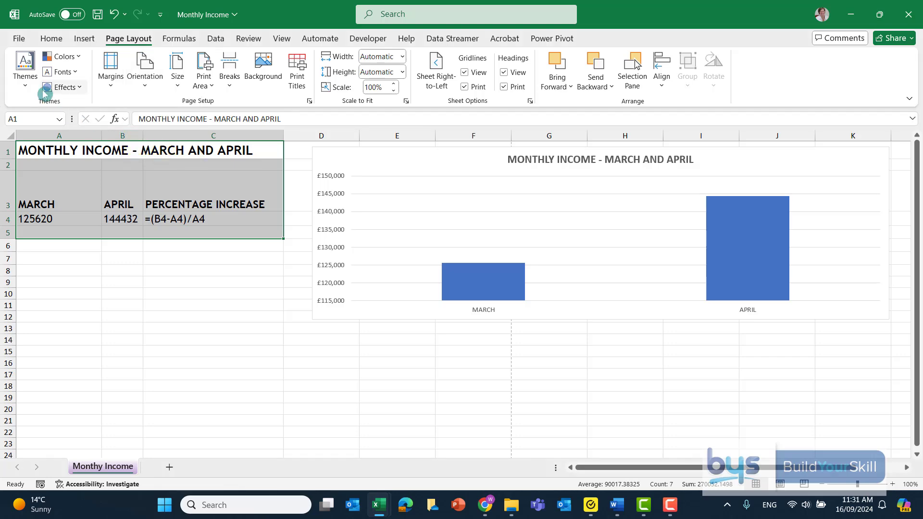
pyautogui.click(20, 39)
pyautogui.click(38, 281)
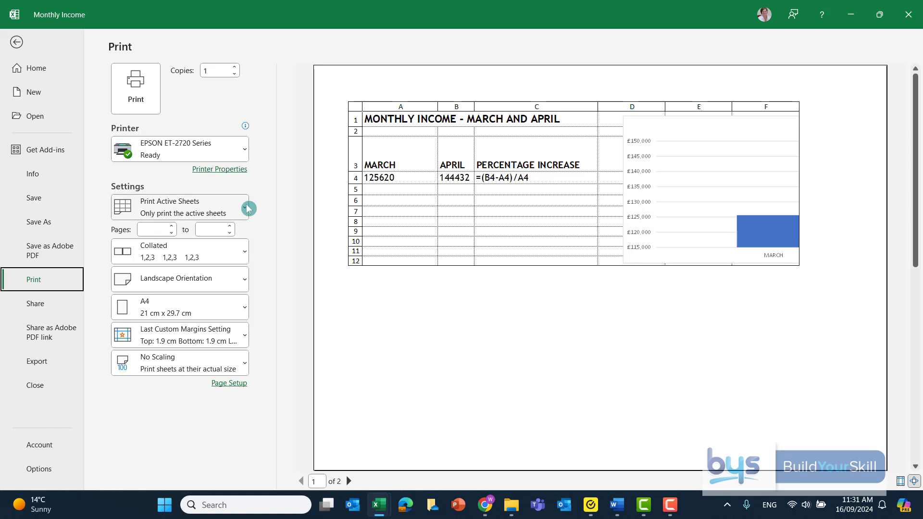
# Switch the print setting from Print Active Sheets to Print Selection.
pyautogui.click(246, 208)
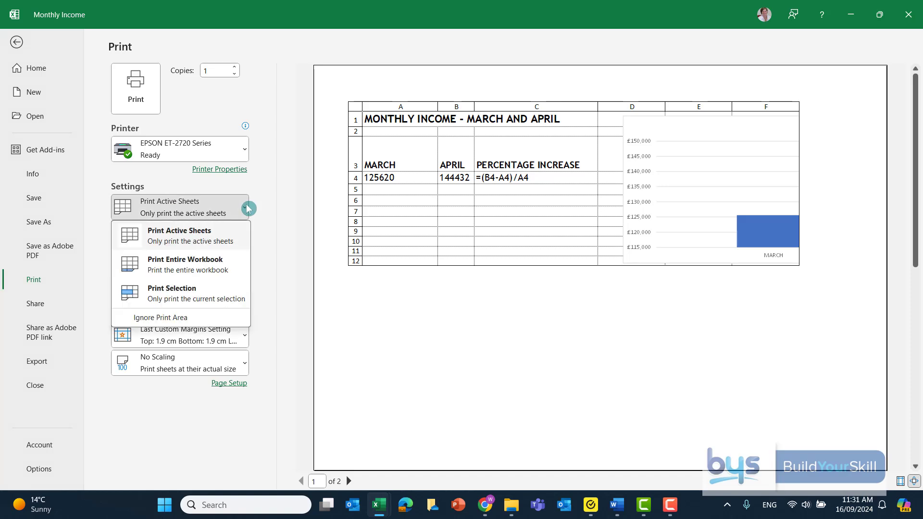
pyautogui.click(176, 293)
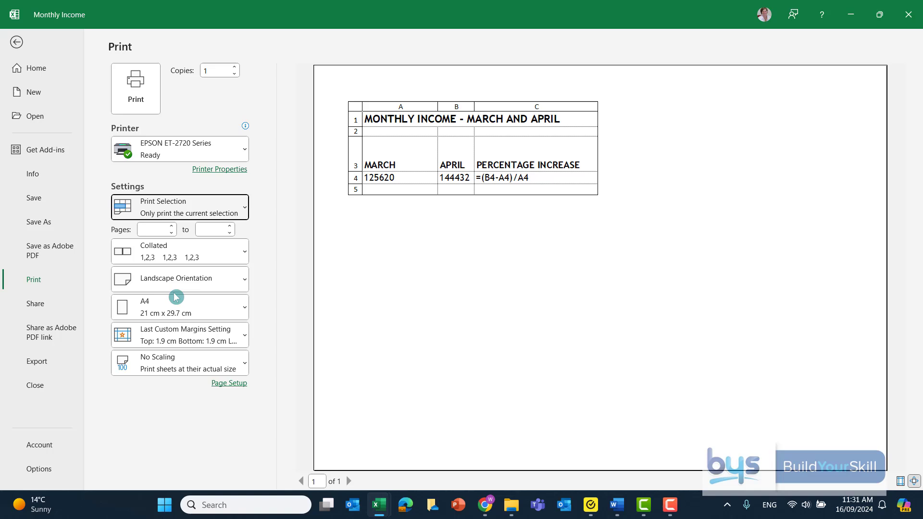